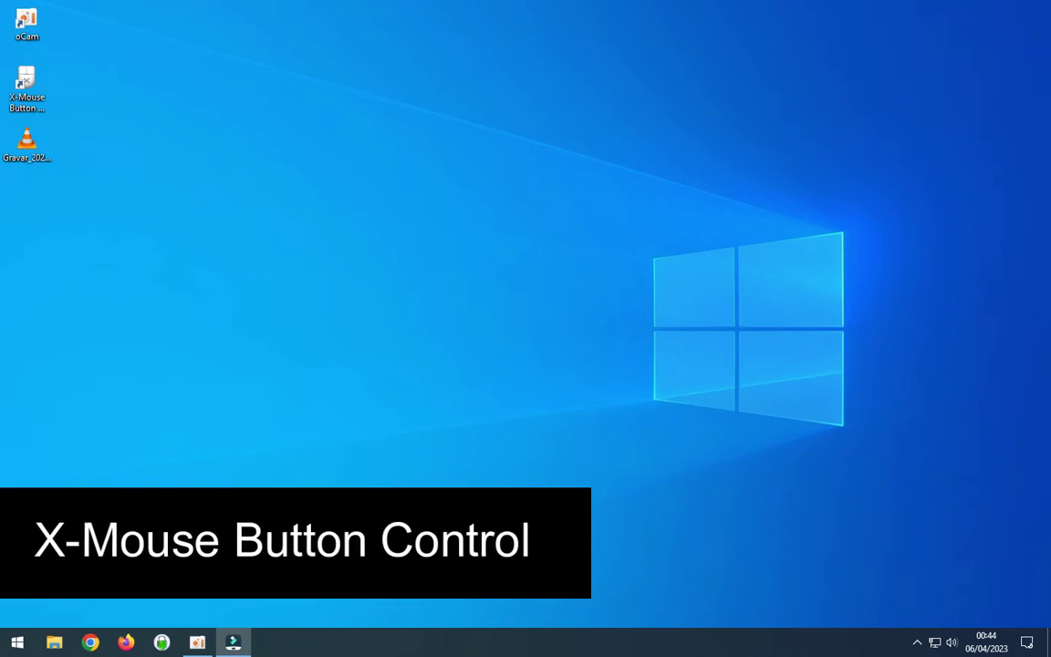
# Step: Launch X-Mouse Button Control and open its global settings
pyautogui.click(26, 100)
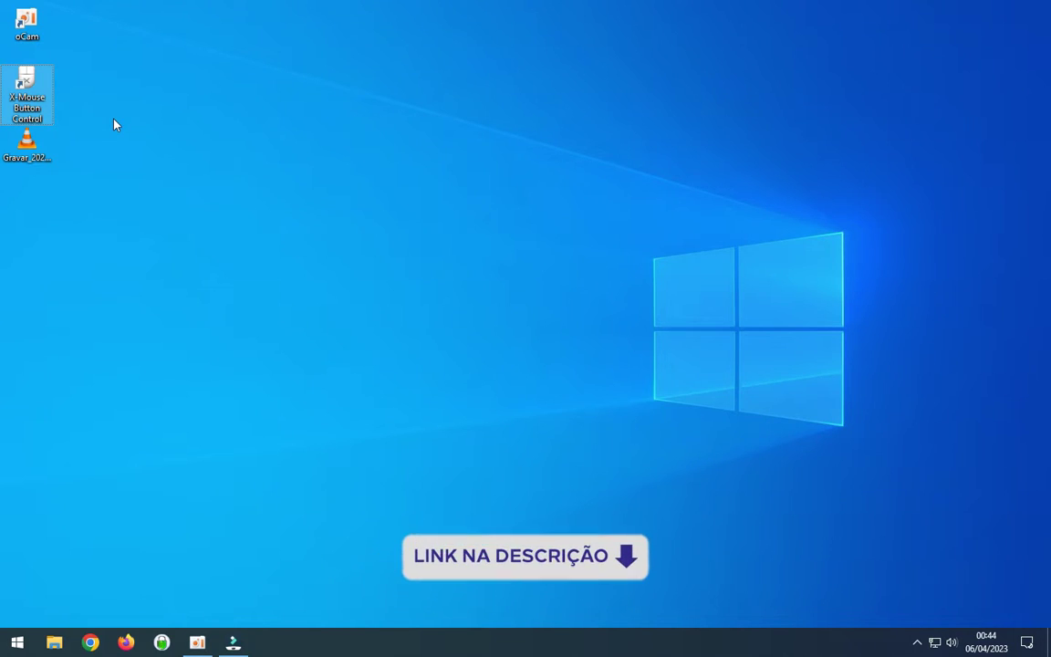
pyautogui.doubleClick(44, 109)
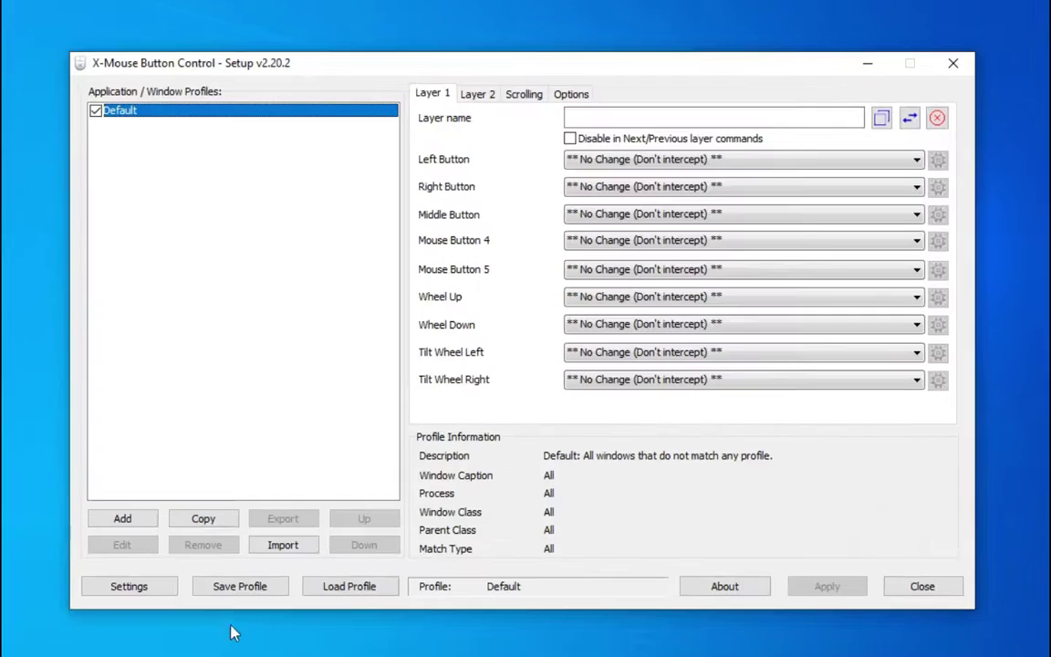
pyautogui.click(130, 587)
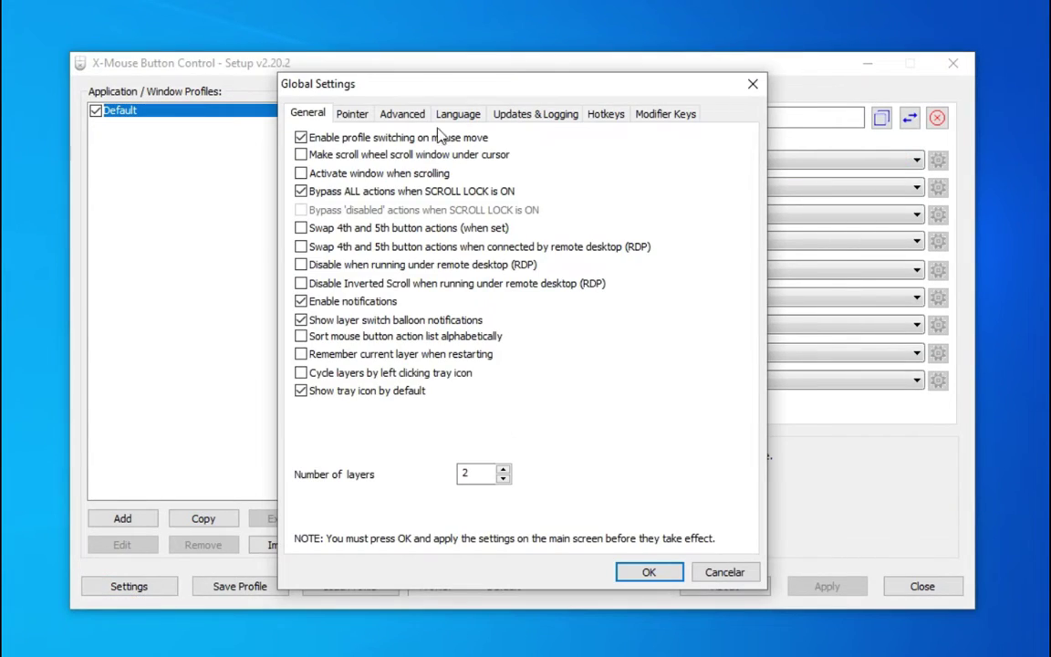
# Step: Set the interface language to Português Brasileiro (pt-BR), then apply the change and close the setup window
pyautogui.click(468, 119)
pyautogui.click(463, 151)
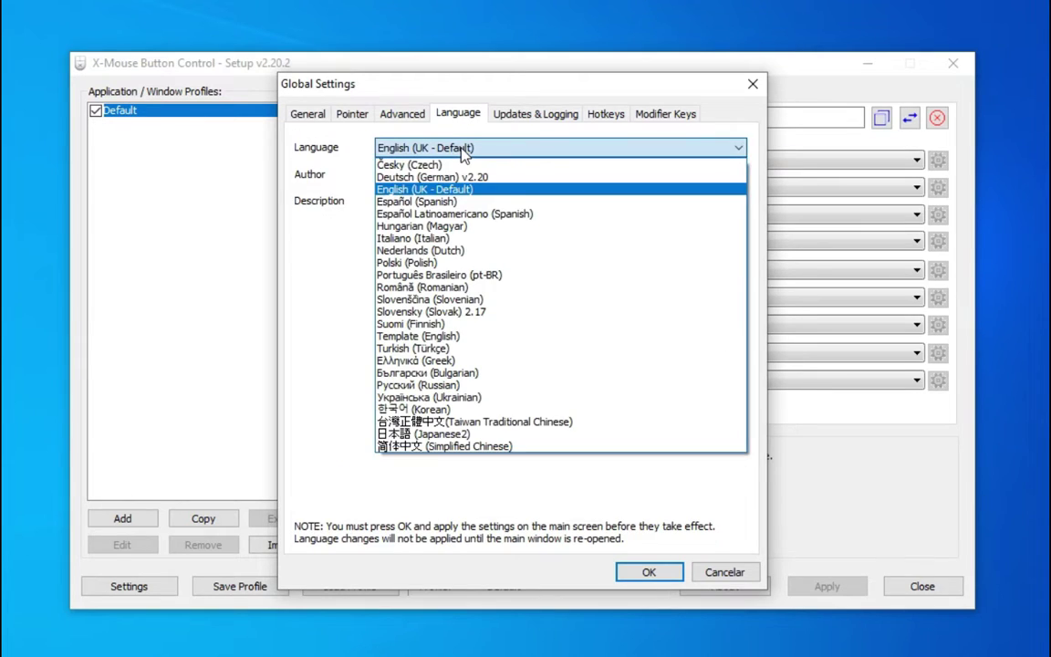
pyautogui.click(439, 275)
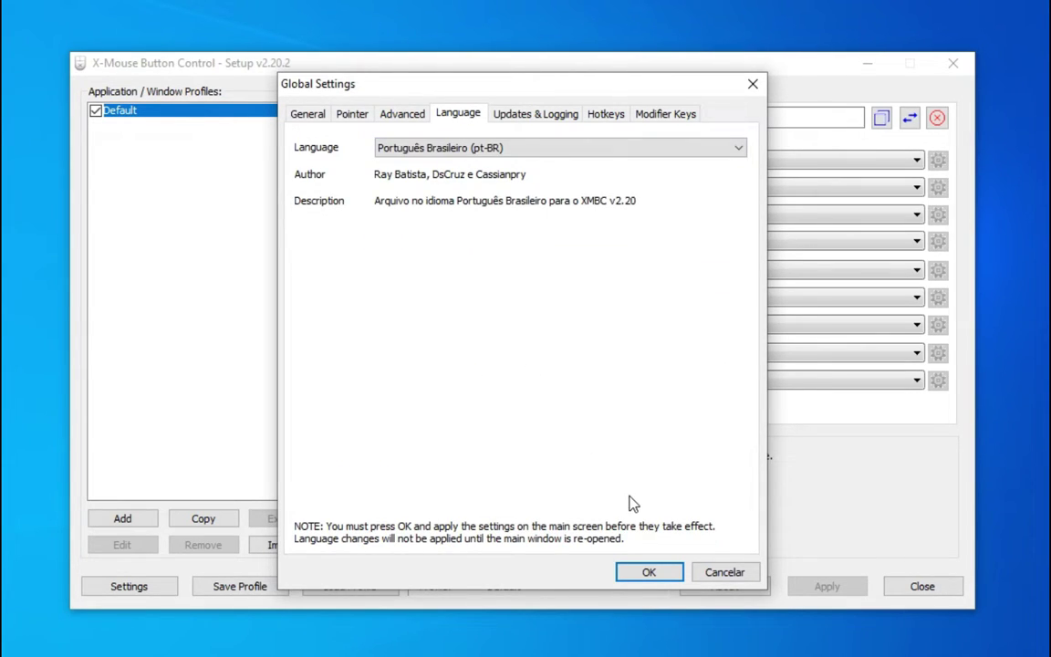
pyautogui.click(660, 573)
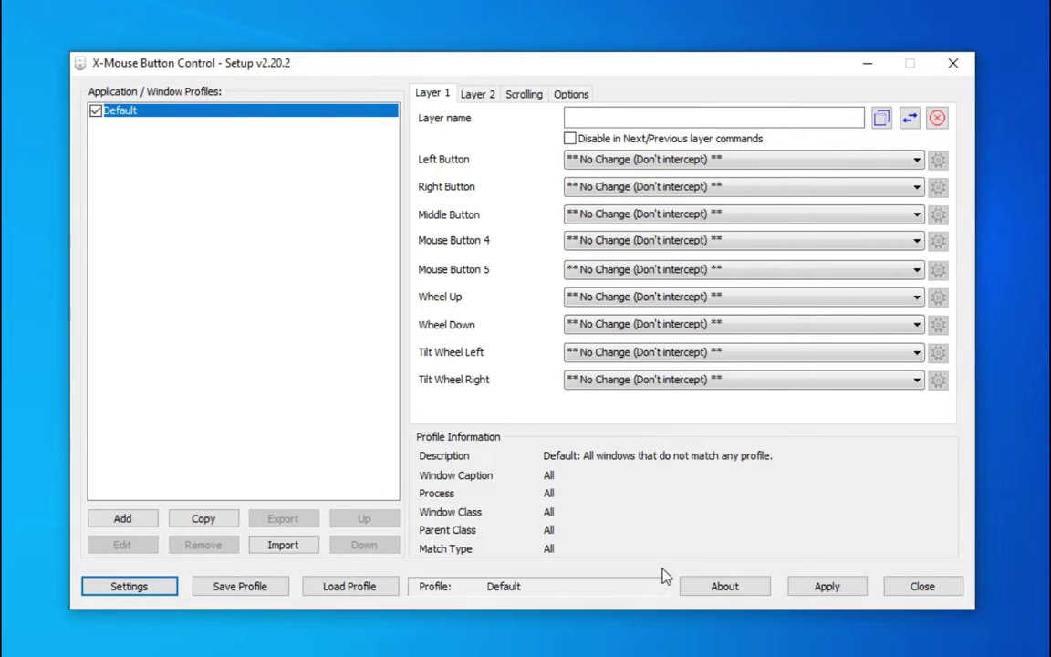
pyautogui.click(827, 590)
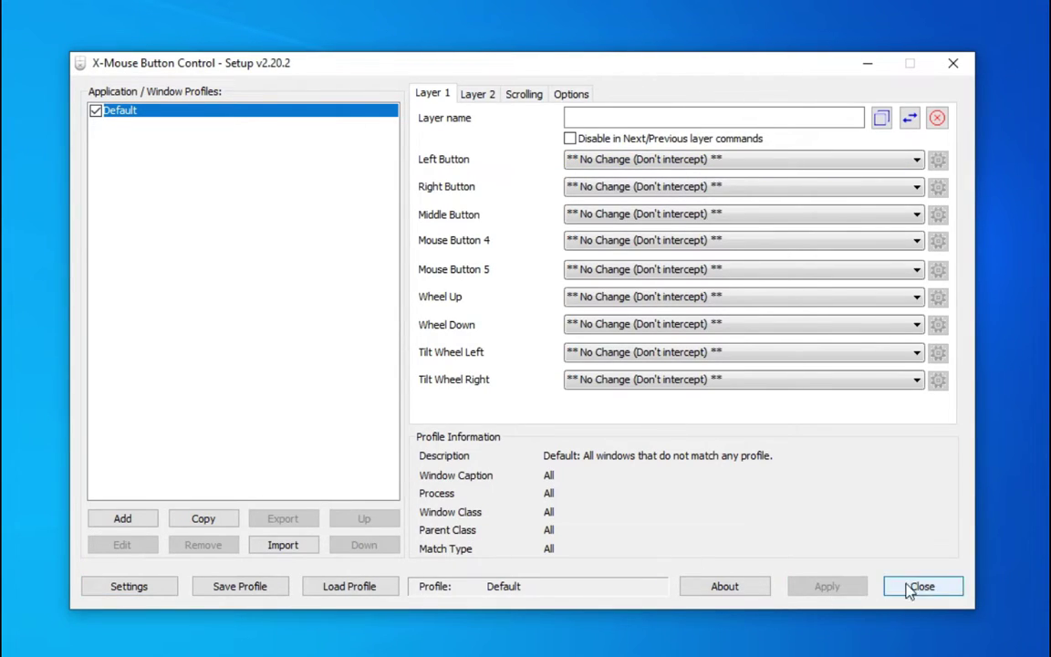
pyautogui.click(939, 589)
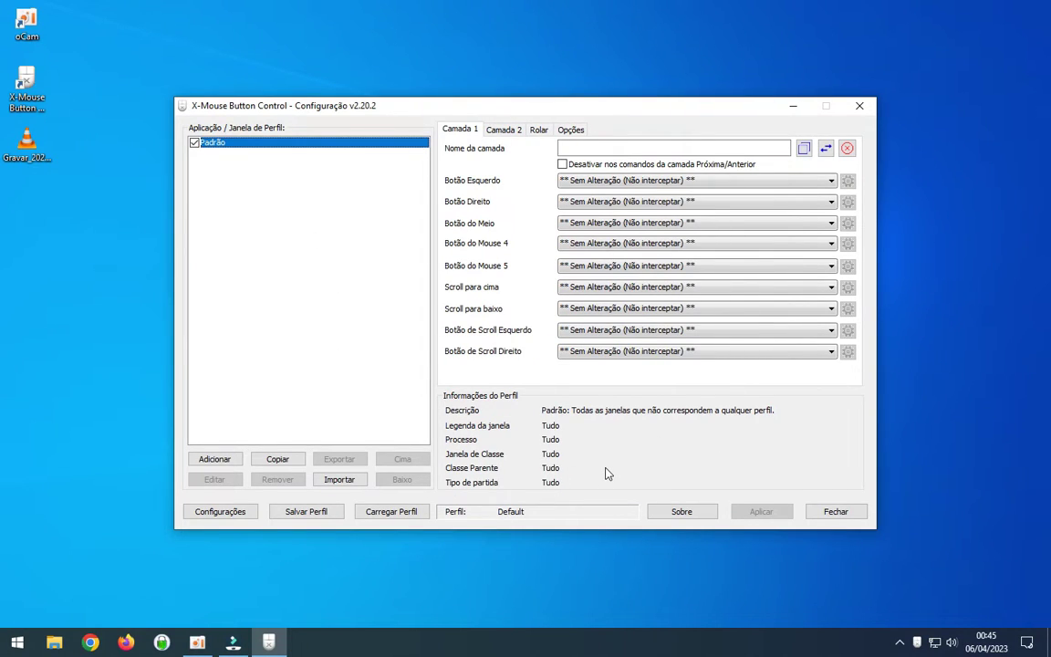
pyautogui.rightClick(357, 296)
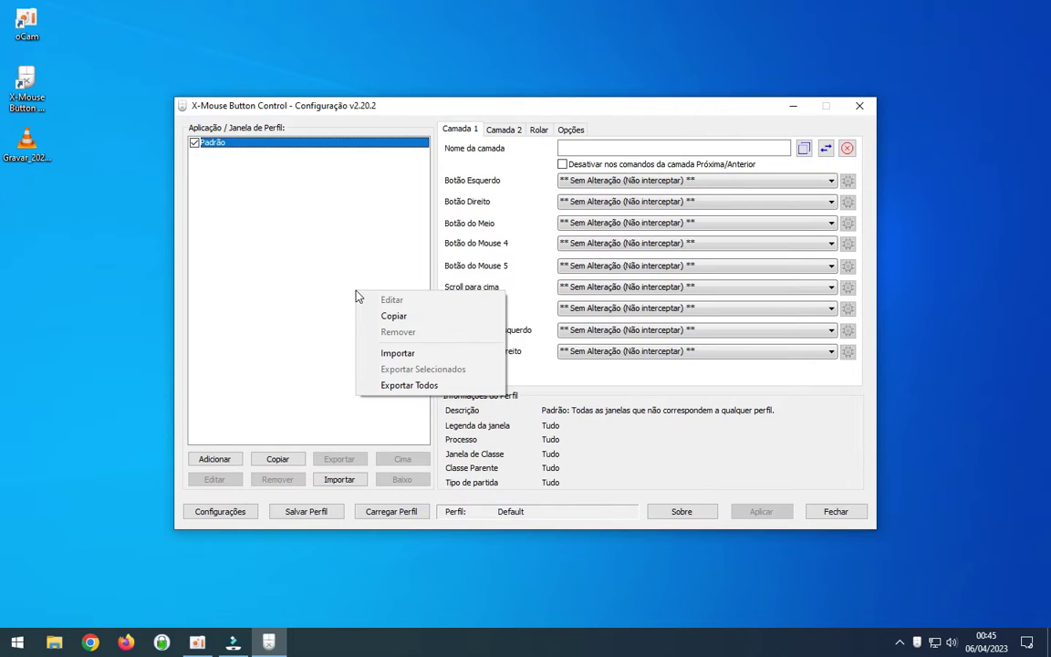
pyautogui.click(463, 228)
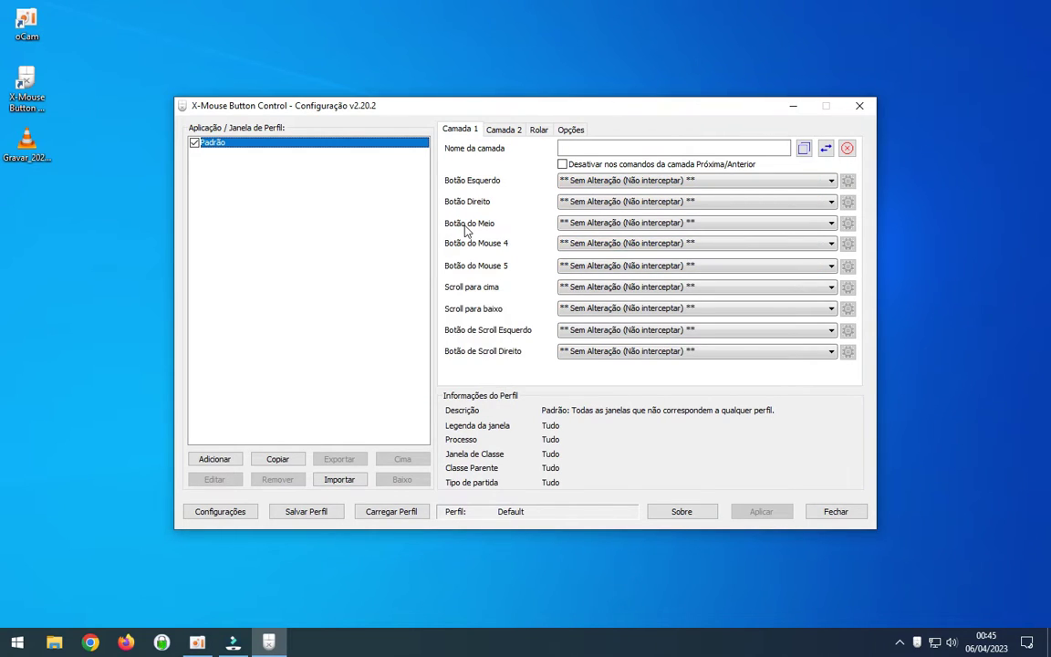
pyautogui.click(468, 225)
pyautogui.rightClick(468, 224)
pyautogui.click(468, 224)
pyautogui.rightClick(468, 224)
pyautogui.click(462, 224)
pyautogui.click(508, 239)
# Step: Assign the action Abrir Navegador to Botão do Mouse 4 in Camada 1 of the Padrão profile
pyautogui.click(711, 242)
pyautogui.scroll(-4, 729, 321)
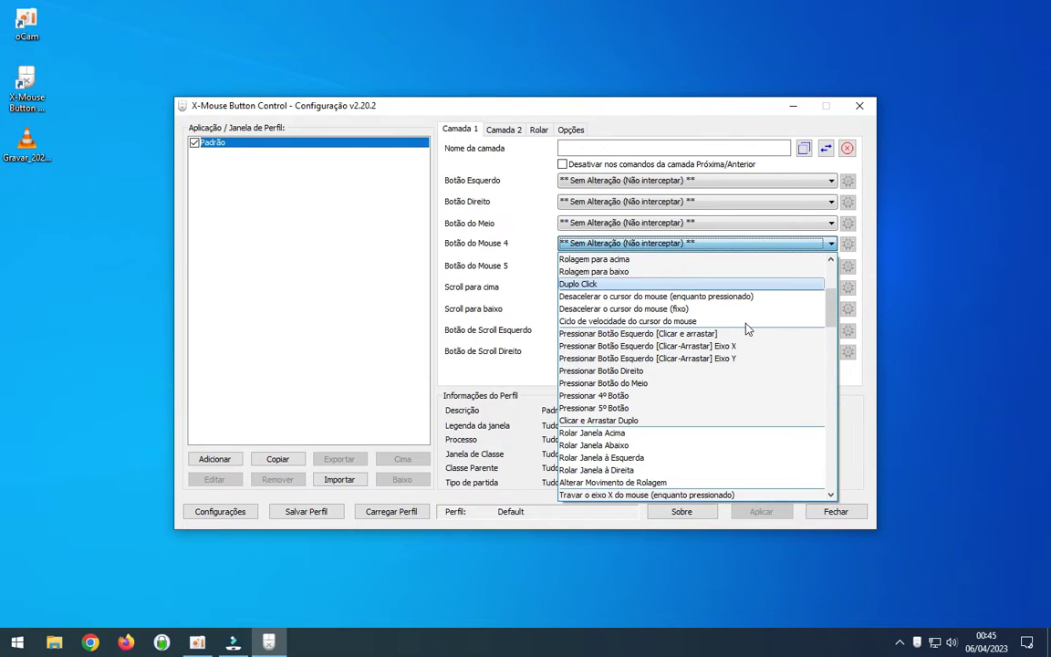
pyautogui.scroll(-3, 680, 356)
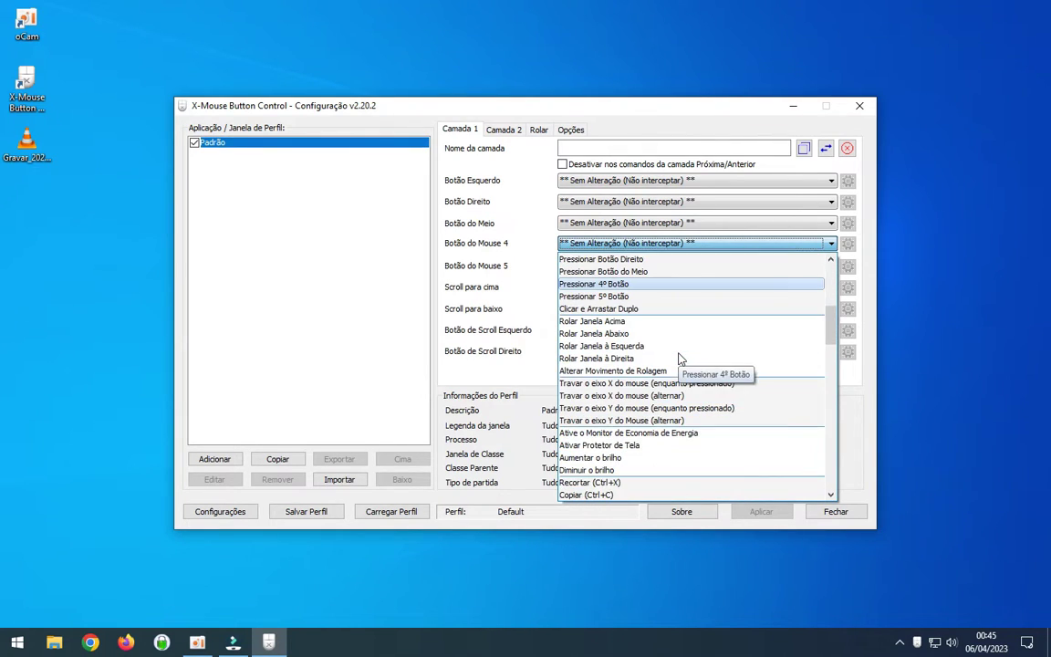
pyautogui.scroll(-3, 679, 358)
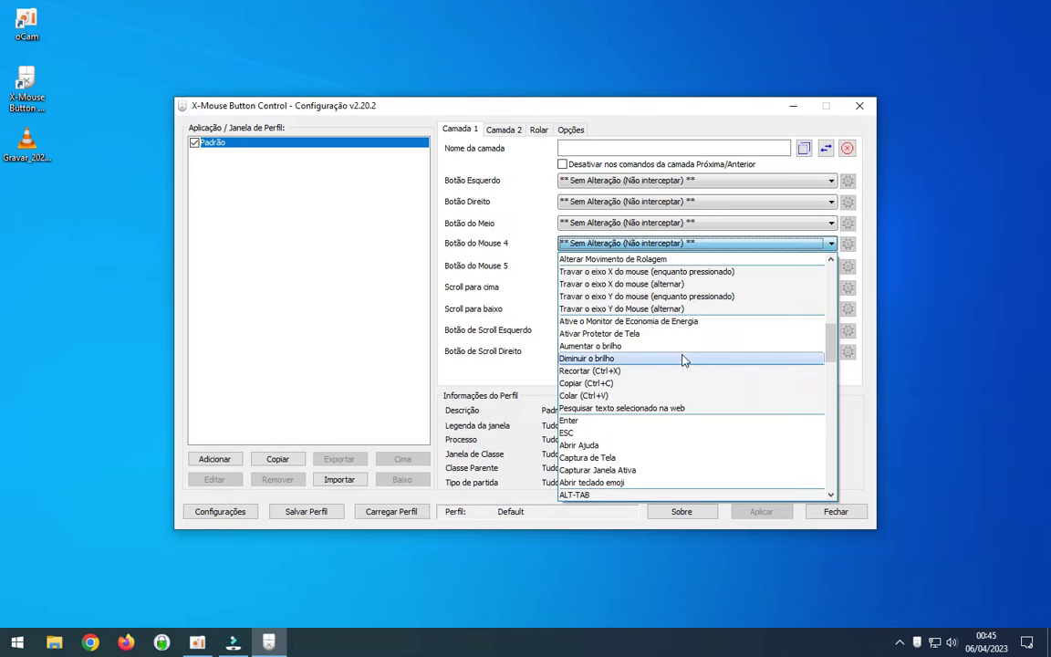
pyautogui.scroll(-2, 645, 363)
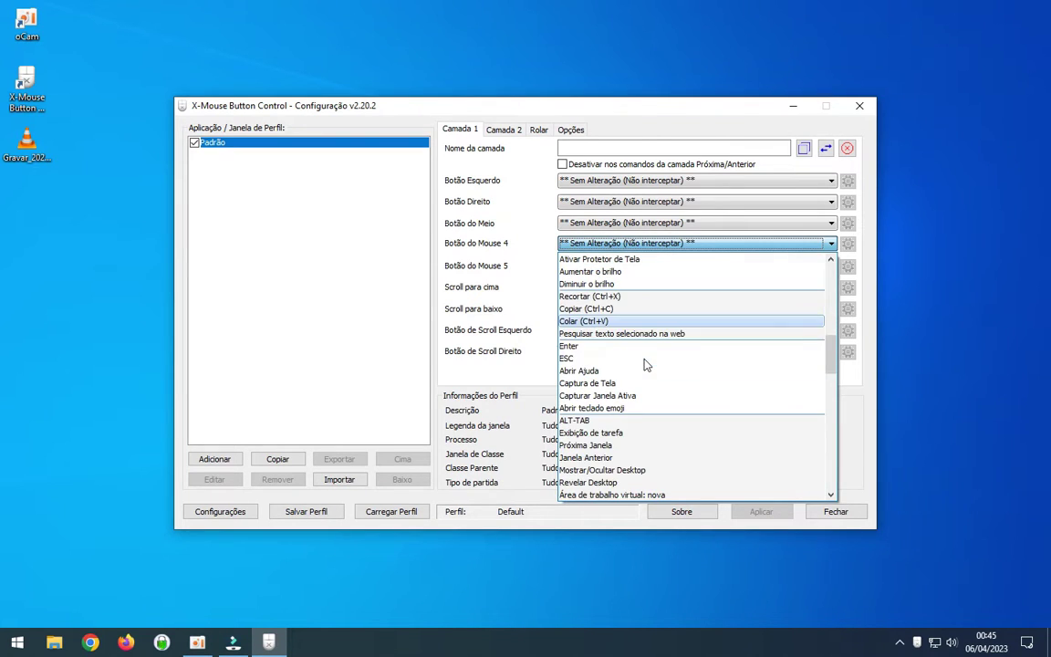
pyautogui.scroll(-1, 739, 372)
pyautogui.scroll(-2, 742, 375)
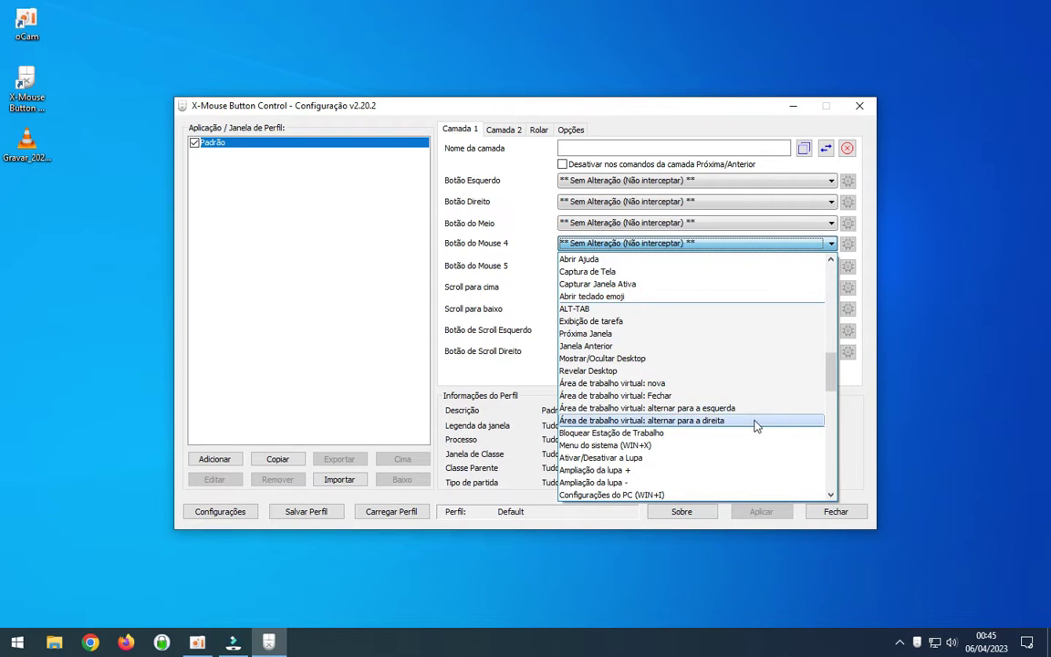
pyautogui.scroll(-3, 756, 433)
pyautogui.scroll(-10, 756, 439)
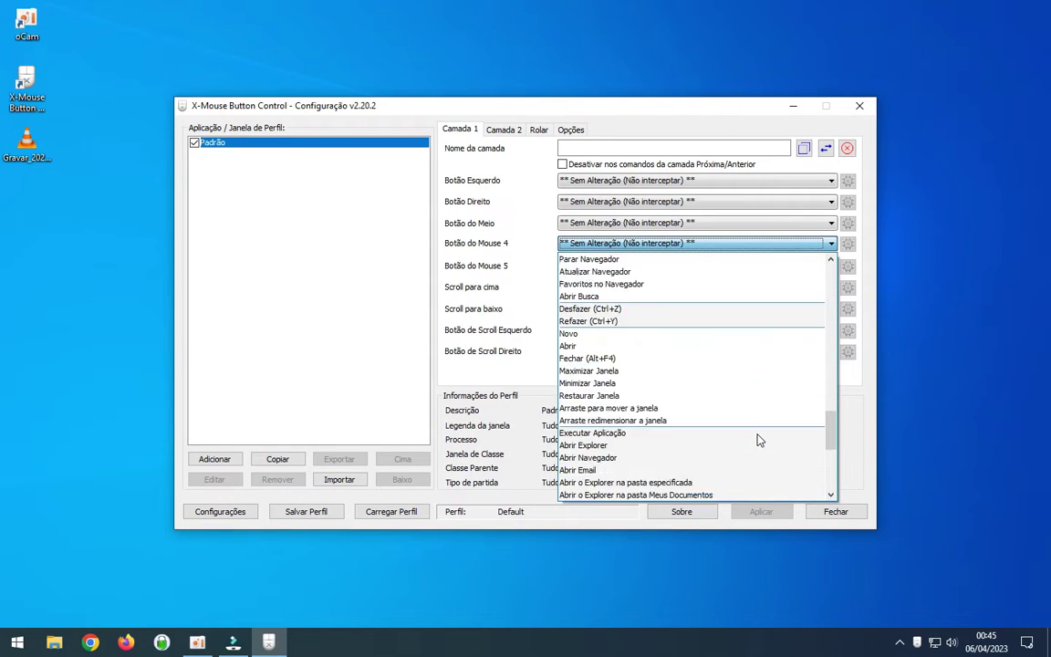
pyautogui.scroll(-4, 756, 440)
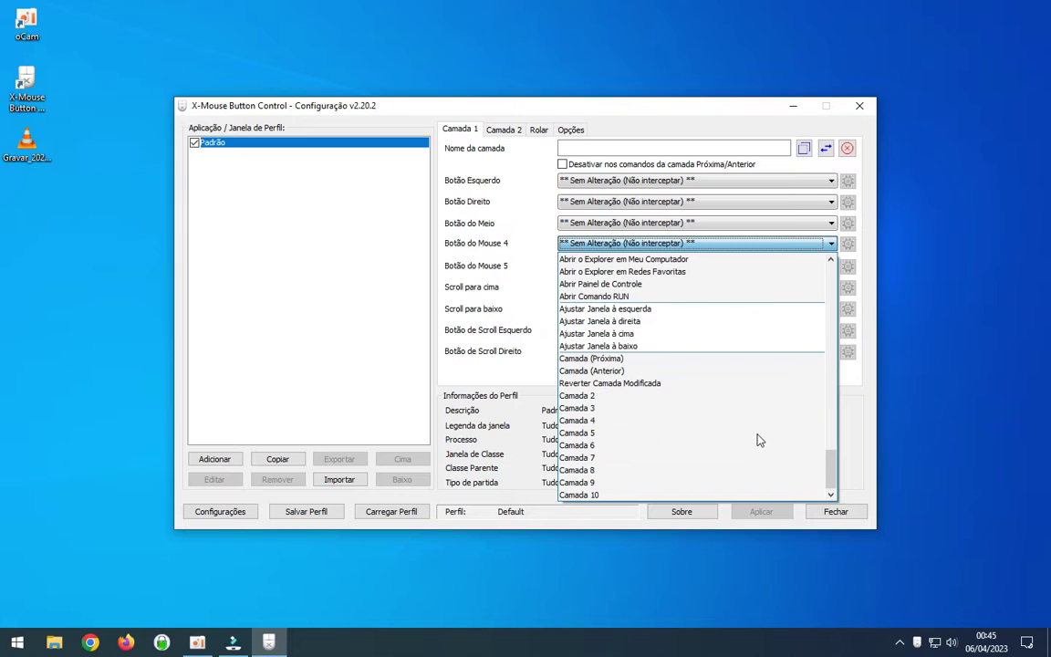
pyautogui.scroll(5, 757, 440)
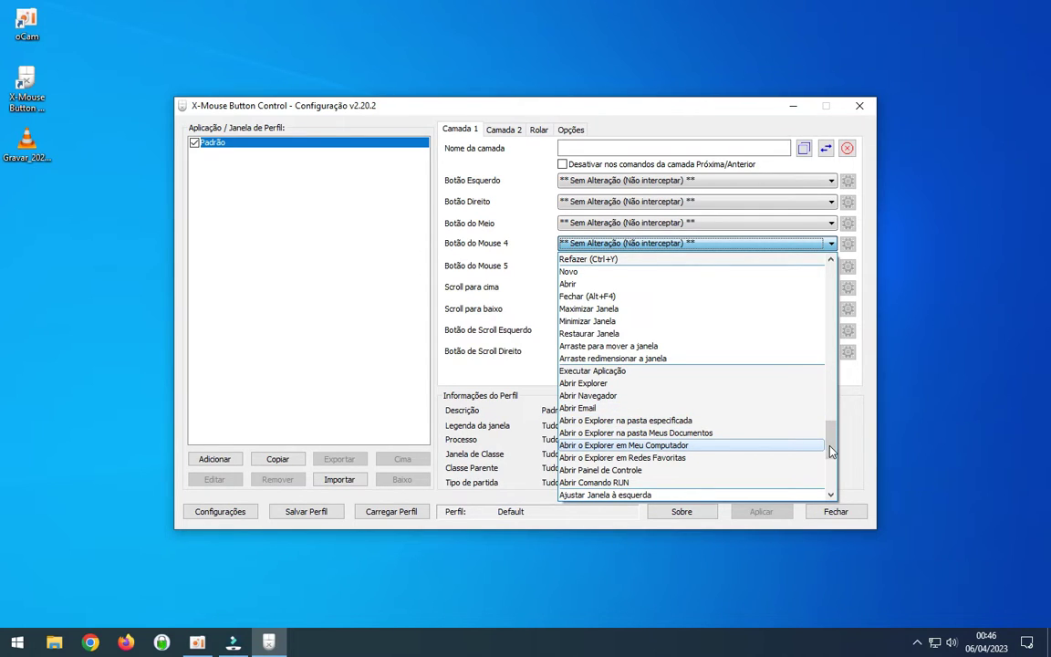
pyautogui.click(616, 397)
# Step: Assign the action Bloquear Estação de Trabalho to Botão do Mouse 5 in Camada 1
pyautogui.click(605, 266)
pyautogui.scroll(-5, 748, 382)
pyautogui.scroll(-2, 755, 412)
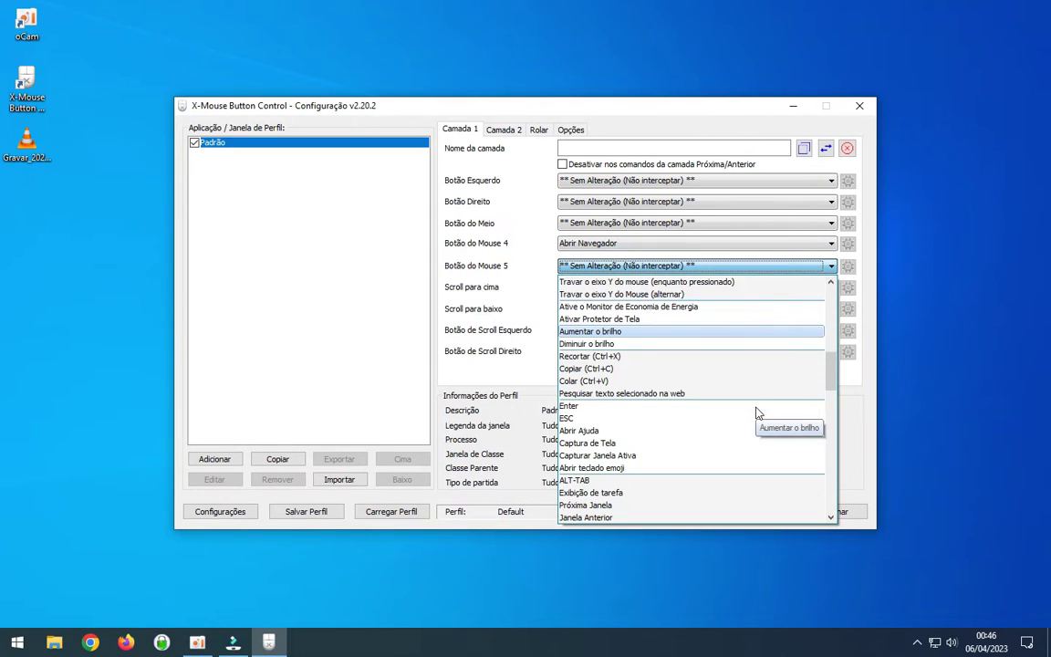
pyautogui.scroll(-5, 739, 420)
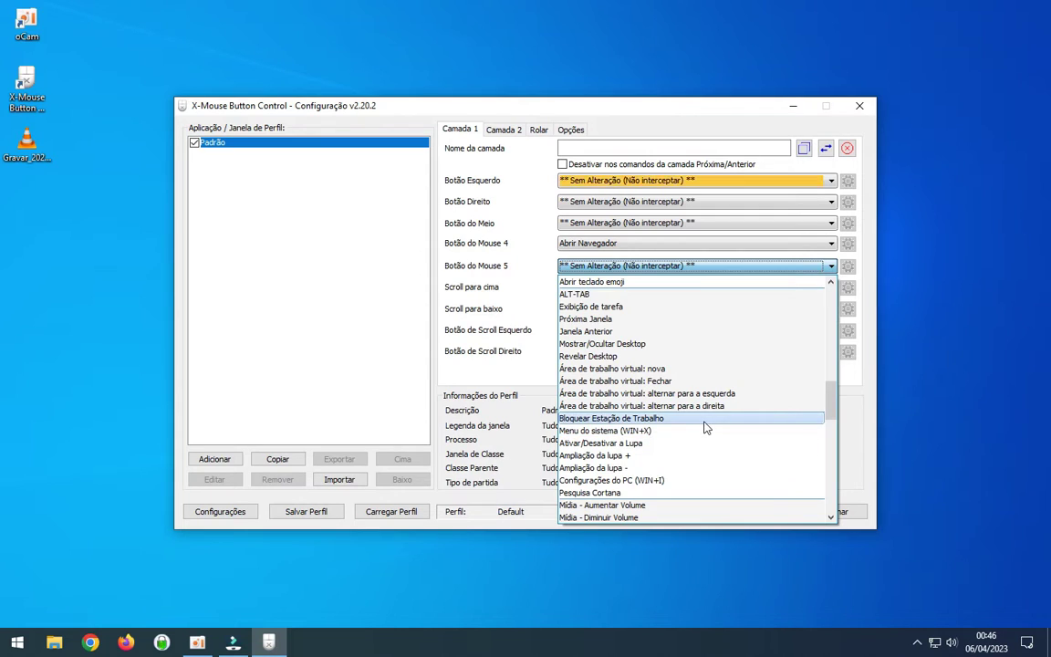
pyautogui.click(710, 418)
# Step: Name Camada 1 "Desktop" and apply the profile's button configuration
pyautogui.click(595, 147)
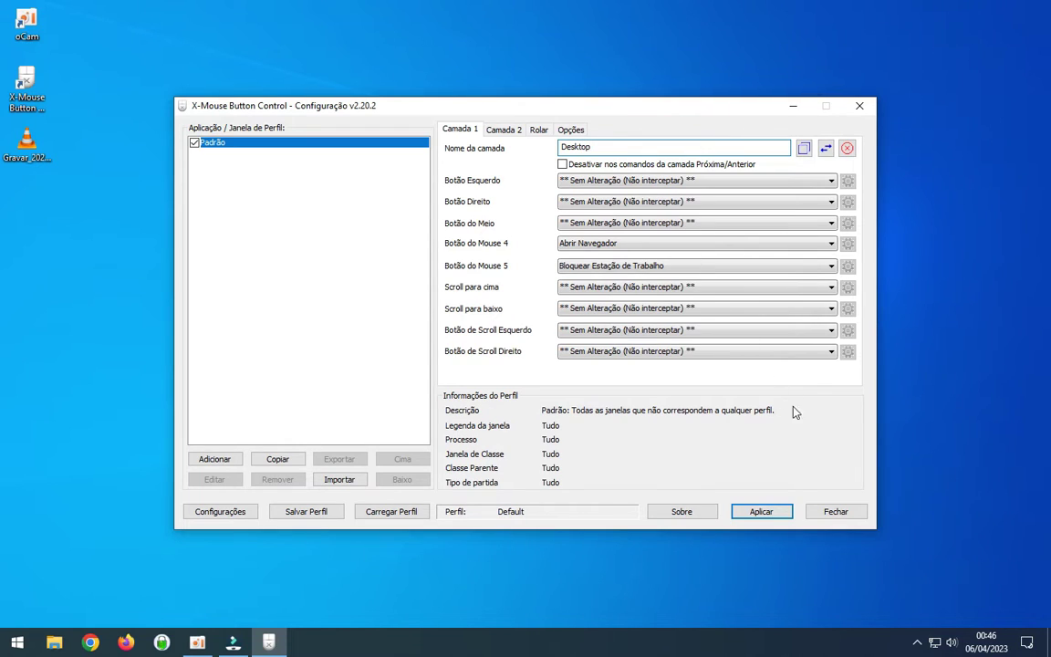
pyautogui.click(761, 512)
pyautogui.click(770, 515)
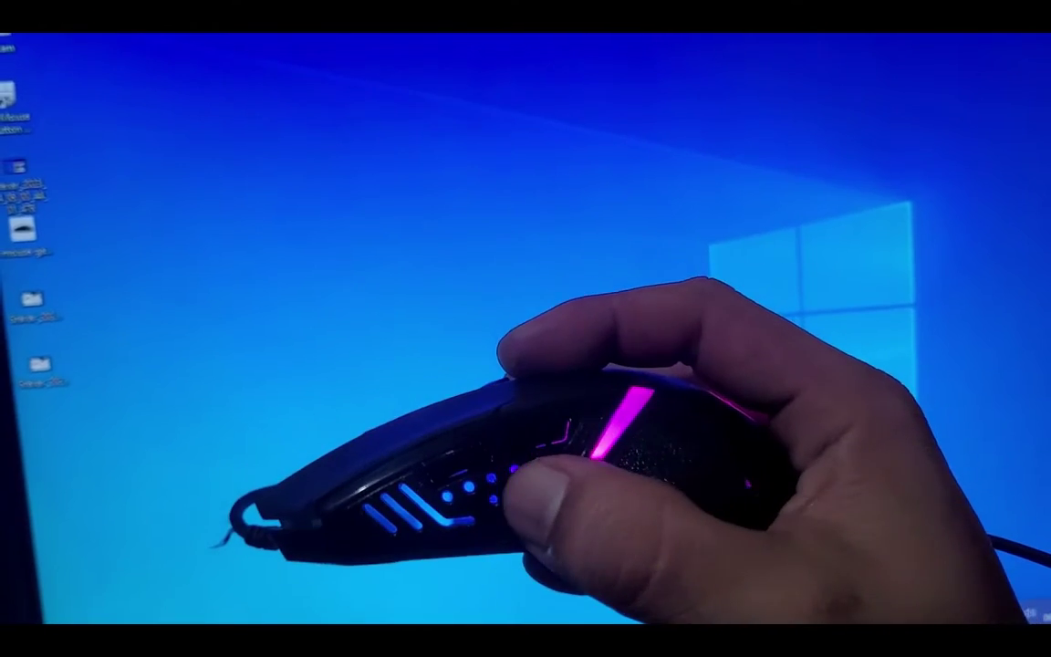
pyautogui.press('super+l')
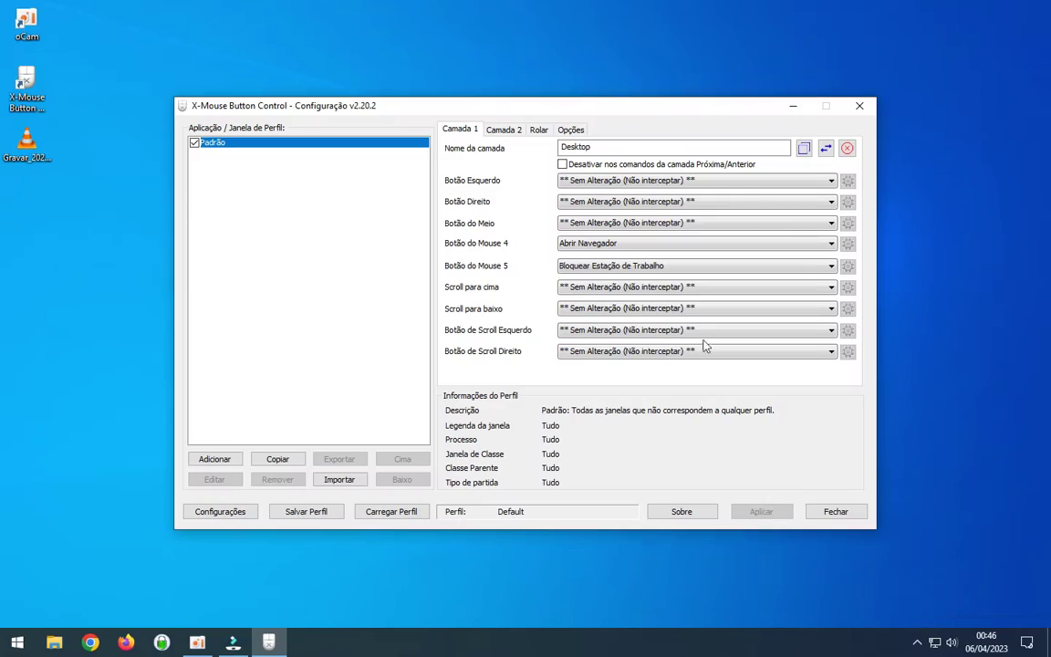
# Step: Review the profile's scrolling options and the running applications that can be chosen for a new application profile
pyautogui.click(545, 133)
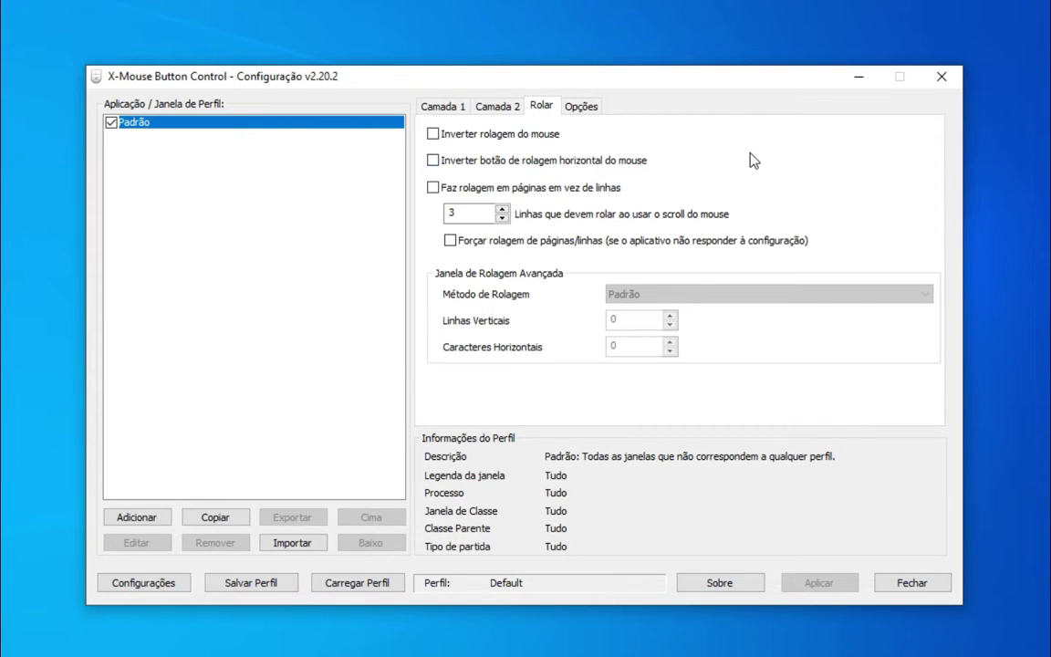
pyautogui.click(133, 517)
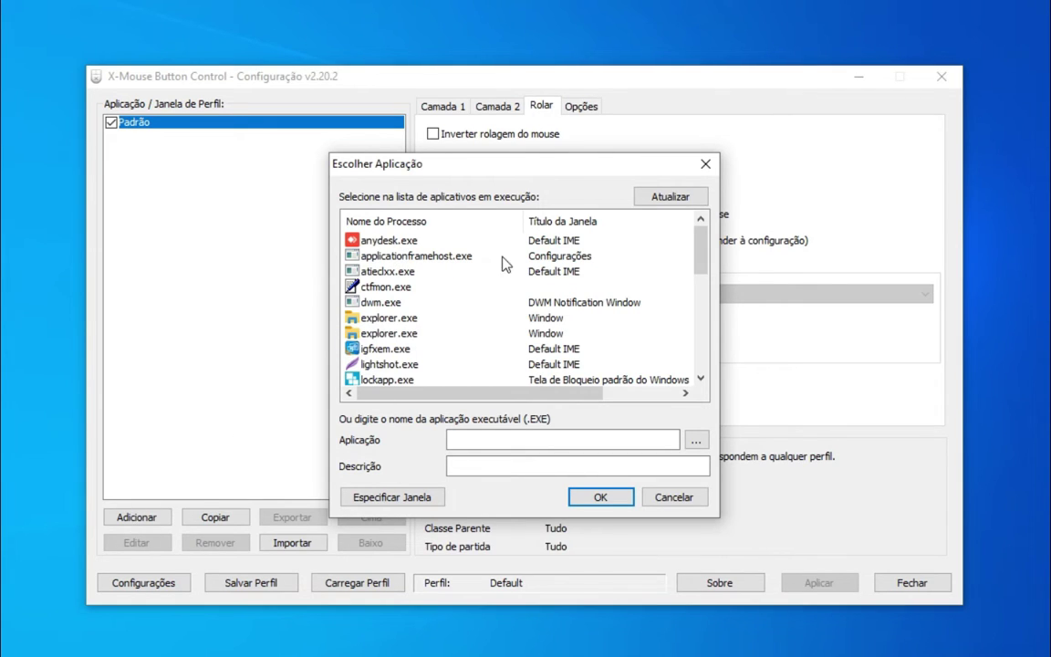
pyautogui.scroll(-6, 497, 268)
pyautogui.scroll(6, 438, 305)
pyautogui.click(705, 165)
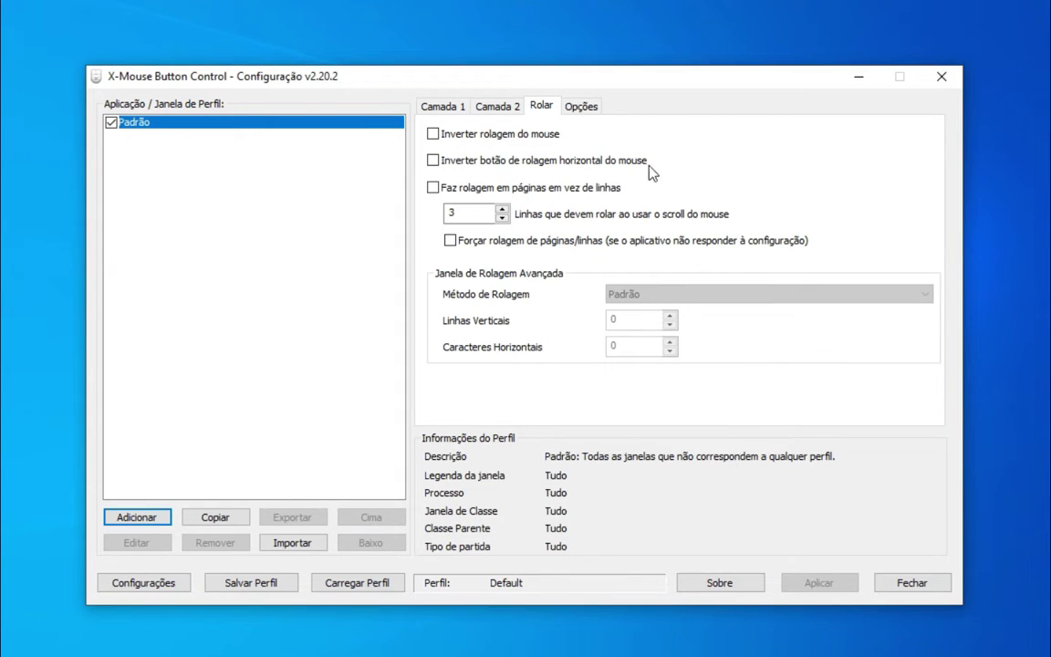
# Step: Reset all button assignments of Camada 1 in the Padrão profile
pyautogui.click(440, 108)
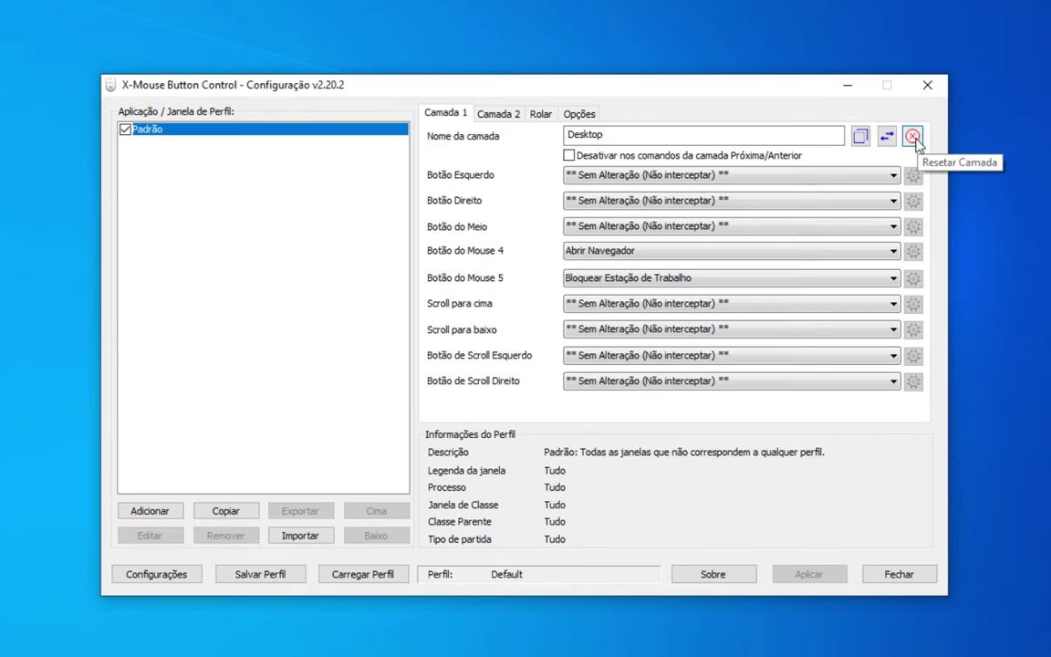
pyautogui.click(847, 150)
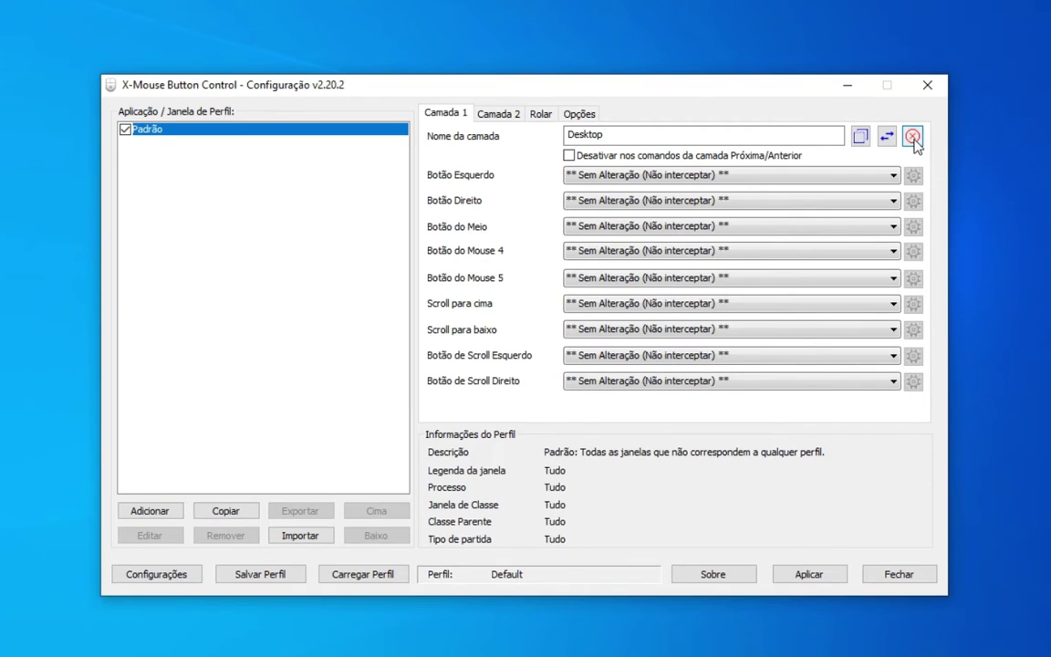